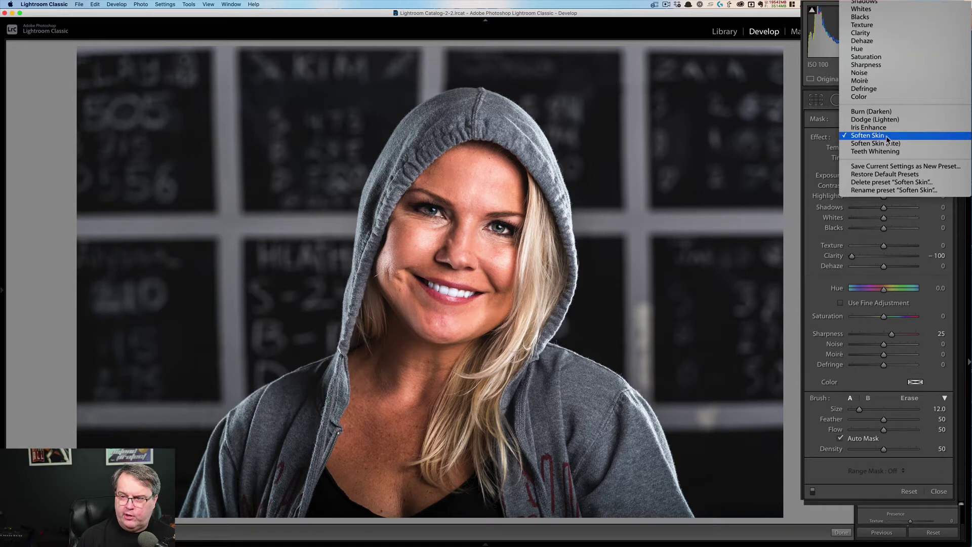
Brush the forehead with the Soften Skin preset, set the brush Flow to 100, and hide the mask overlay.
left_click(885, 137)
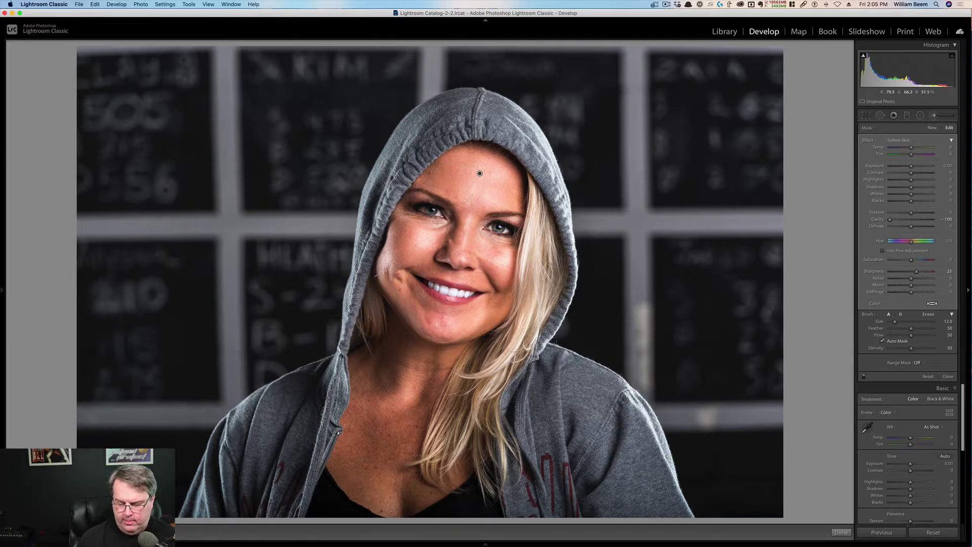
mouse_move(480, 173)
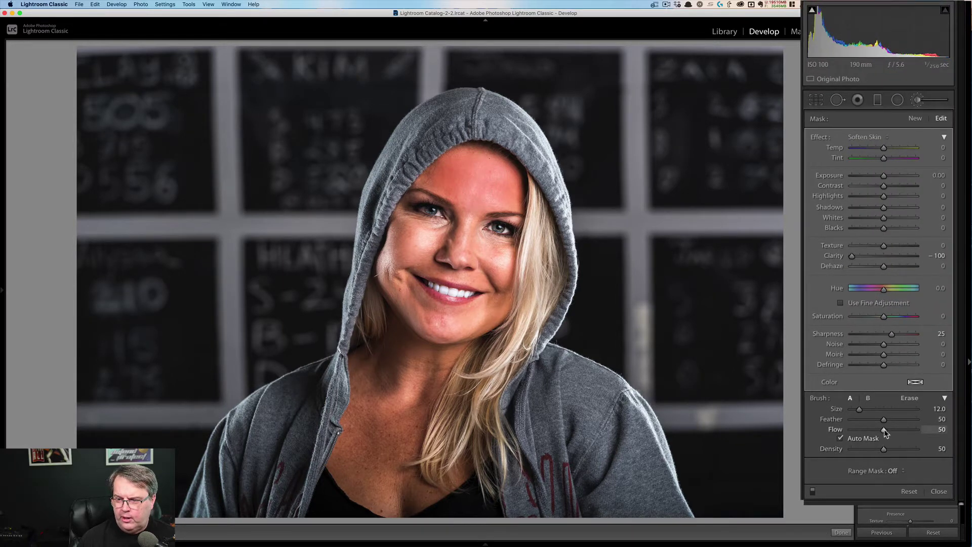
left_click_drag(884, 430, 952, 422)
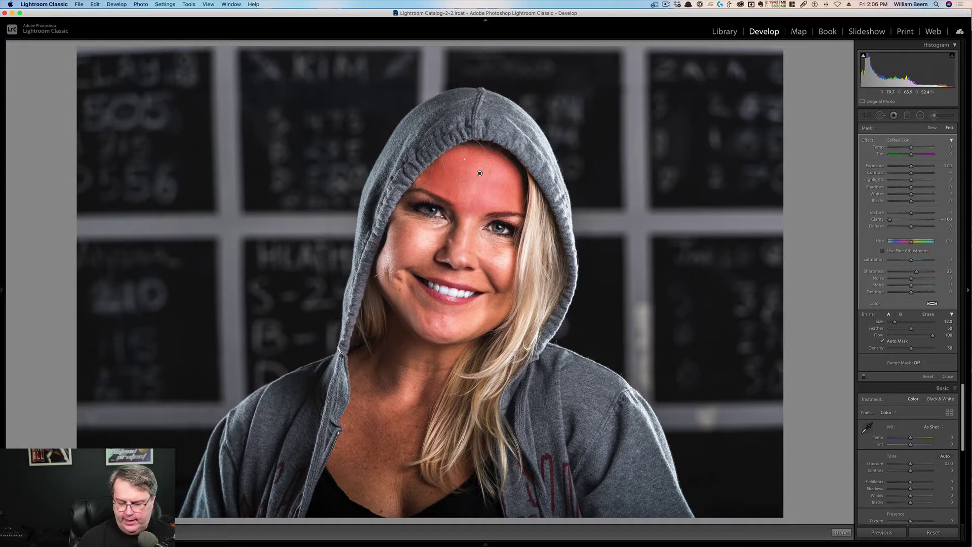
key("o")
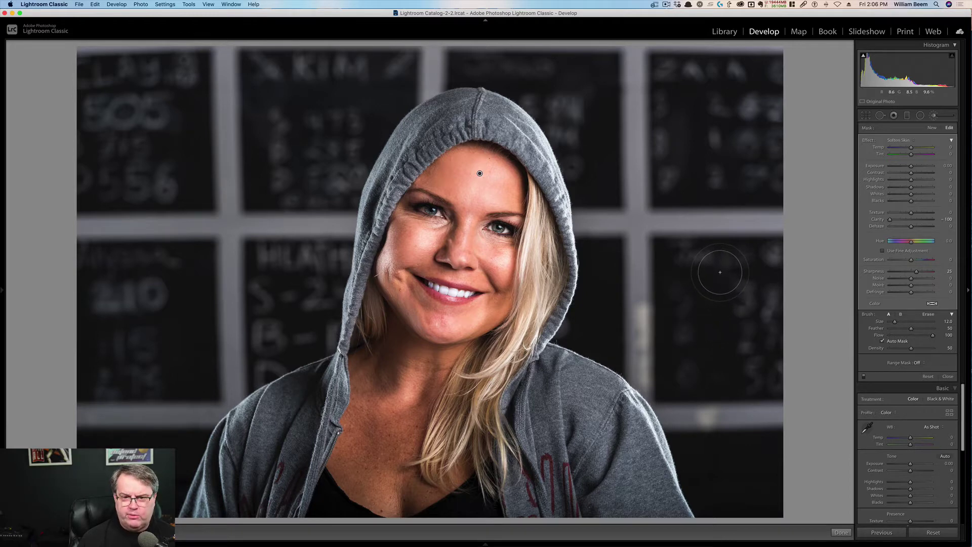
Compare the forehead before and after softening, and inspect the skin up close.
key("backslash")
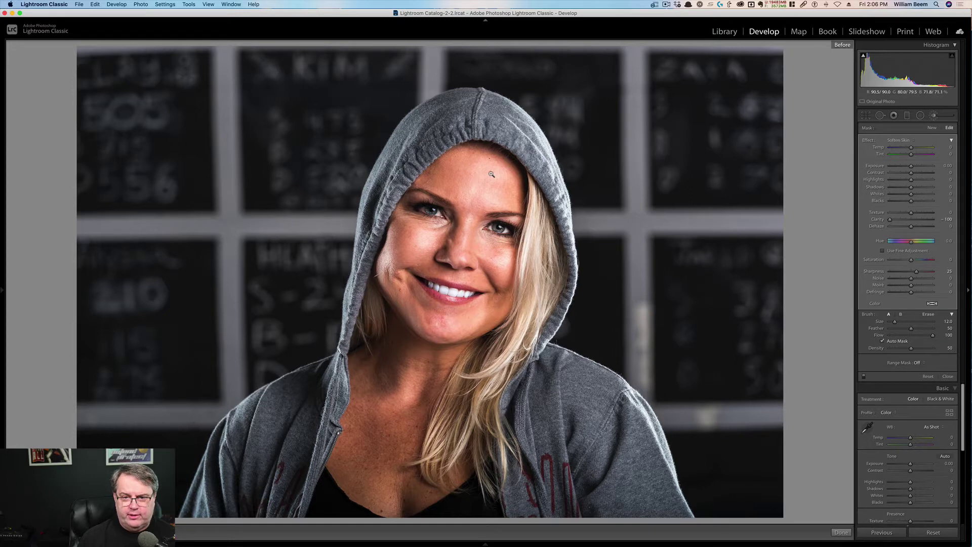
key("backslash")
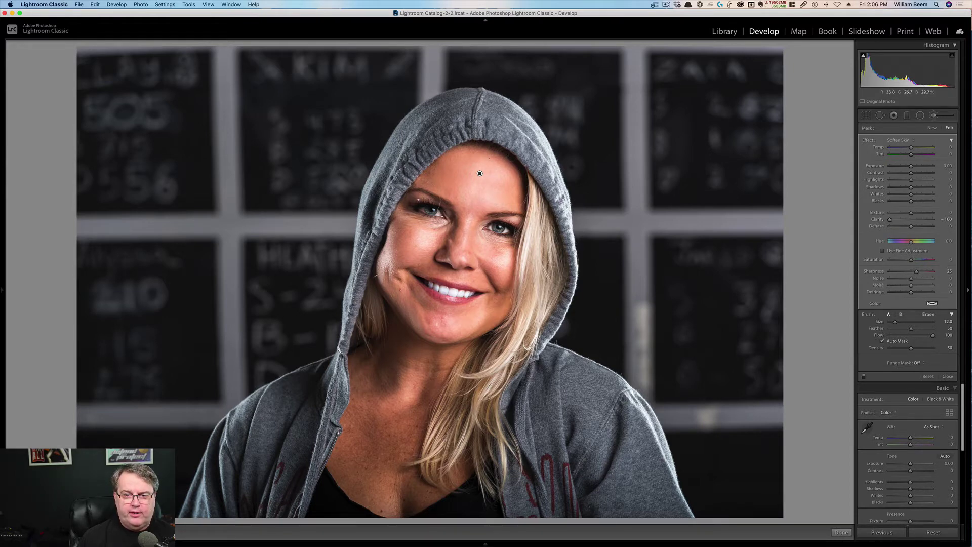
key("z")
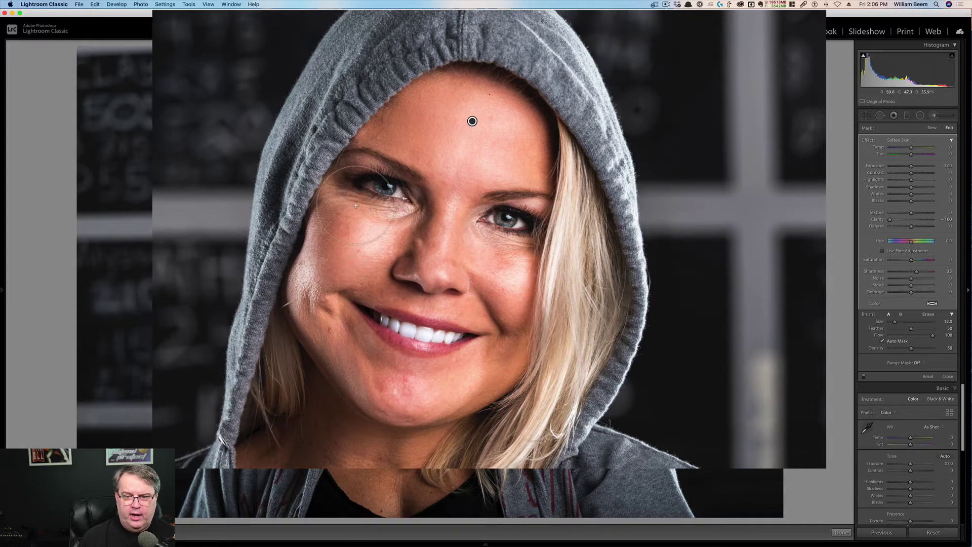
key("z")
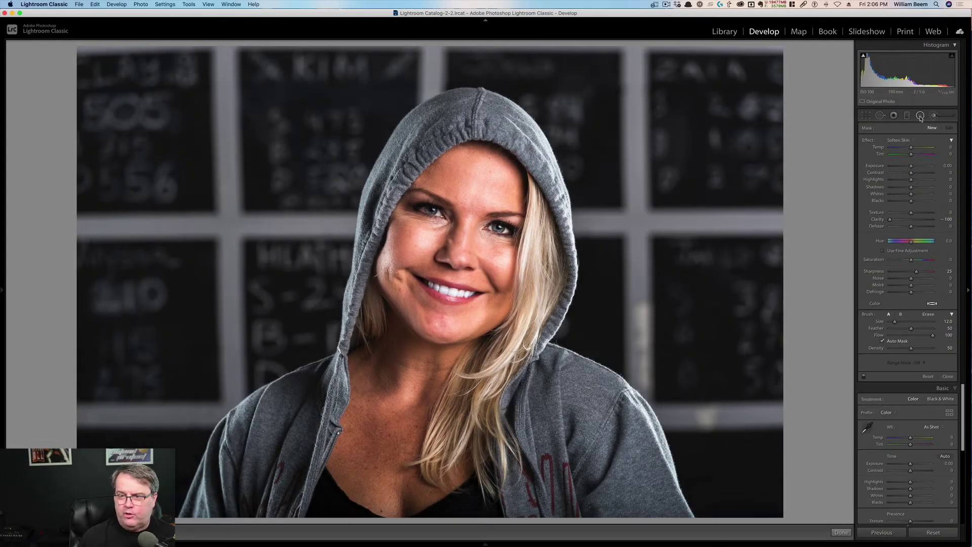
Draw an inverted radial filter with the Soften Skin effect, centre it over the face, and show its mask overlay.
left_click(920, 116)
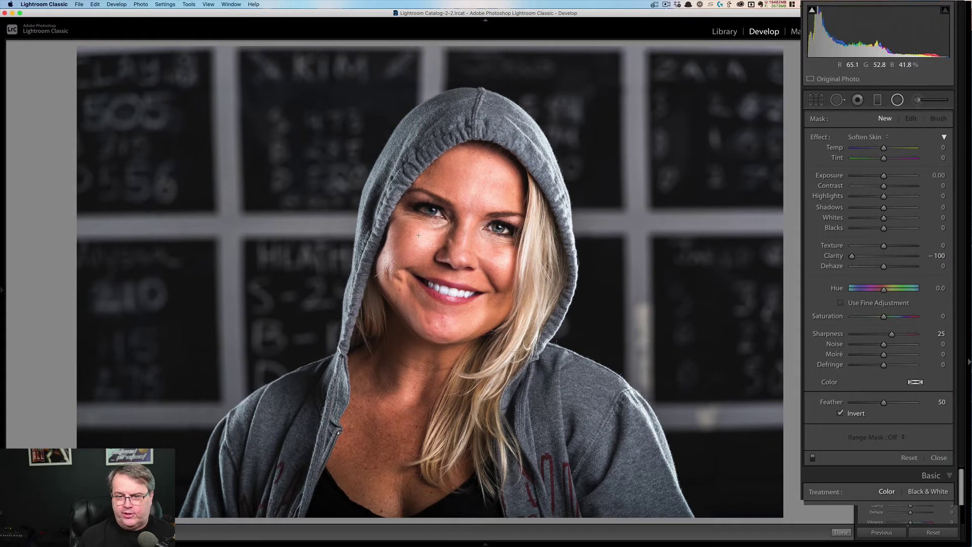
left_click_drag(419, 187, 542, 338)
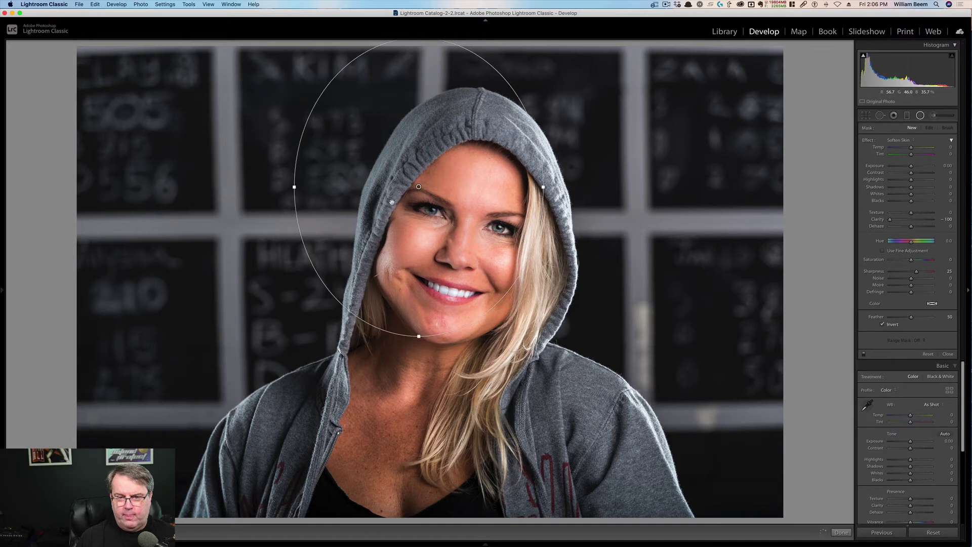
left_click_drag(421, 193, 459, 226)
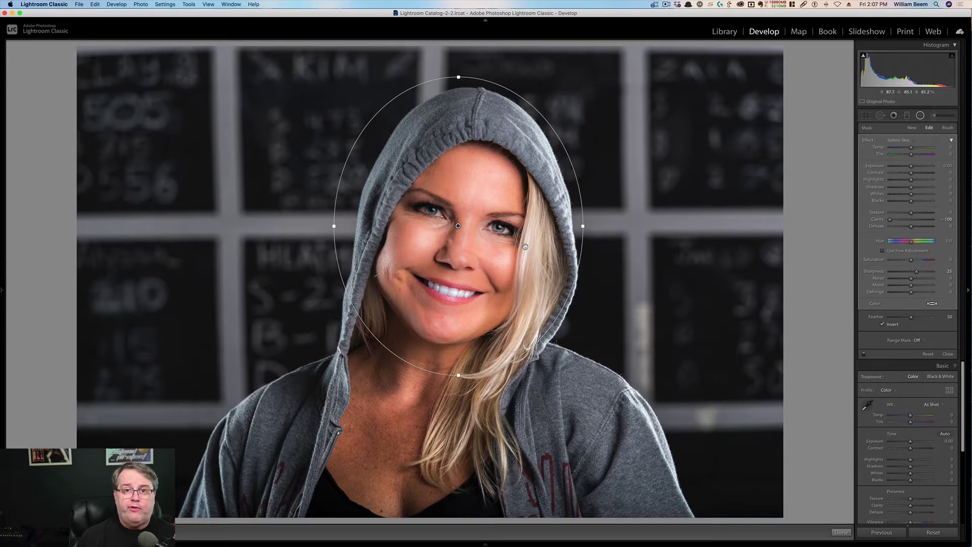
key("o")
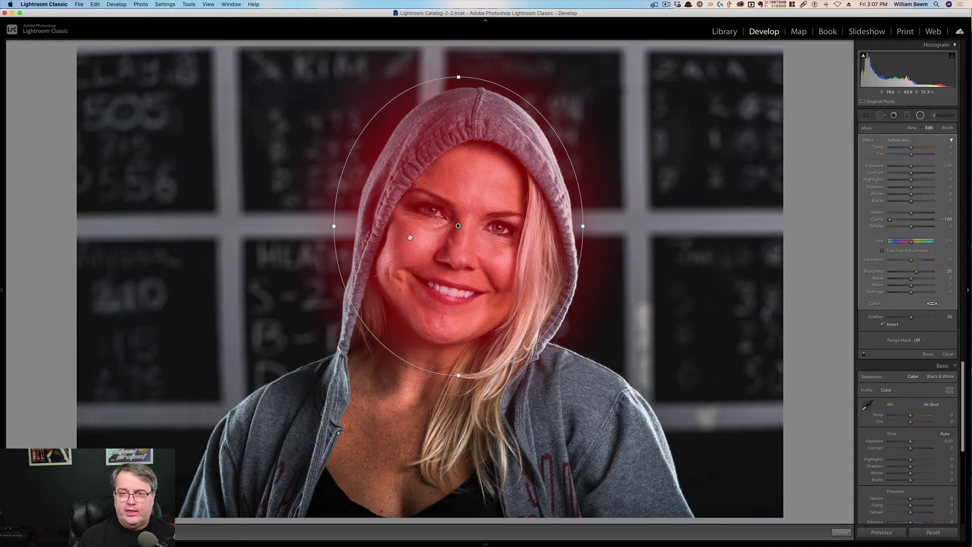
Limit the radial filter with a Color range mask sampled across the forehead skin, with the Amount at 30.
left_click(924, 344)
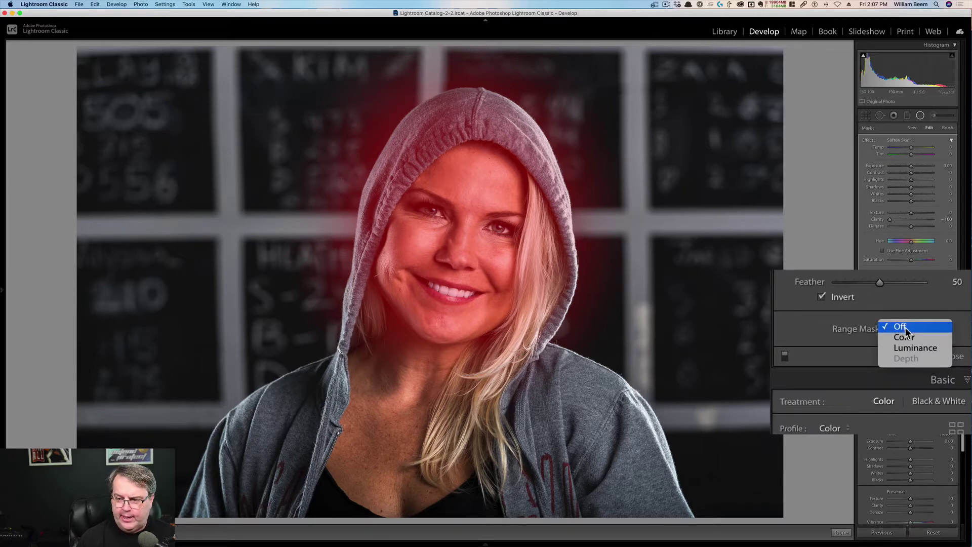
left_click(901, 339)
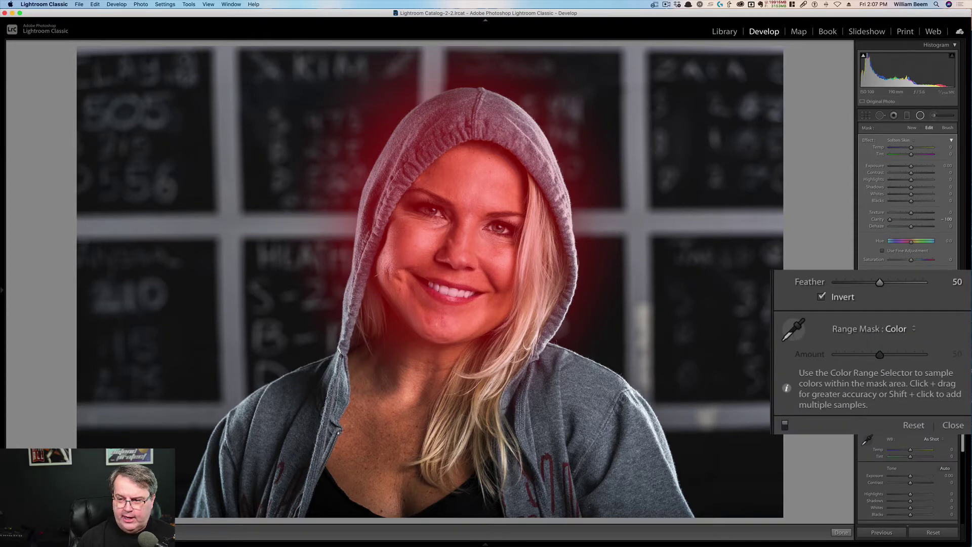
left_click(792, 334)
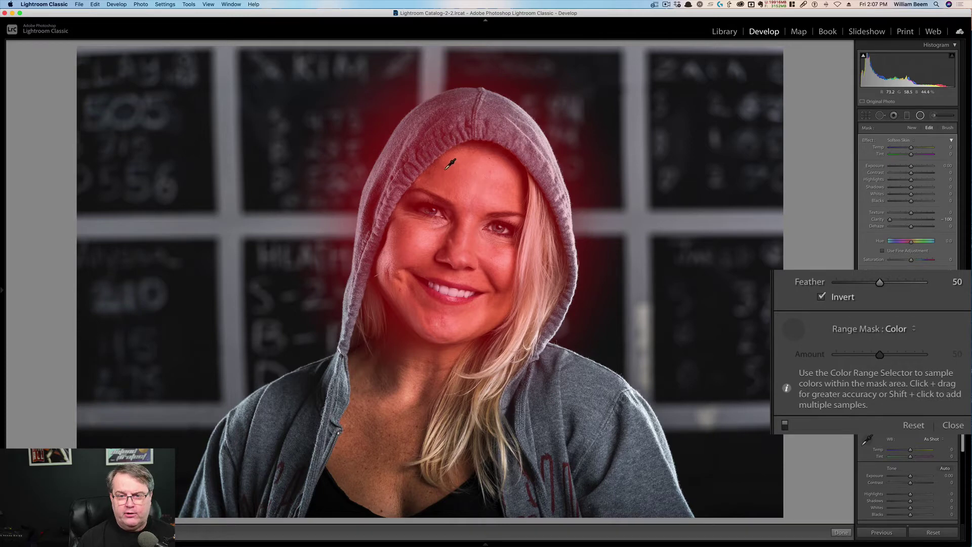
left_click_drag(446, 163, 509, 195)
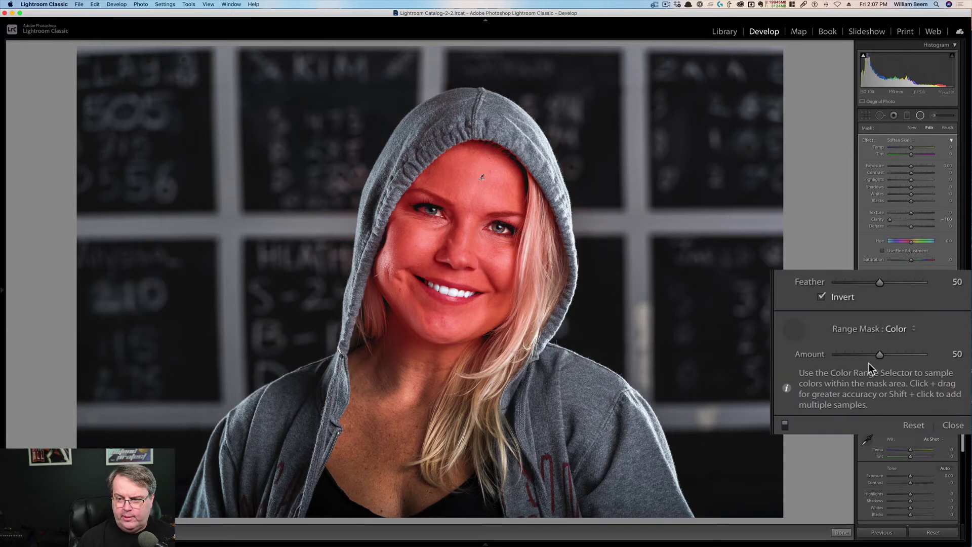
left_click_drag(880, 360, 815, 354)
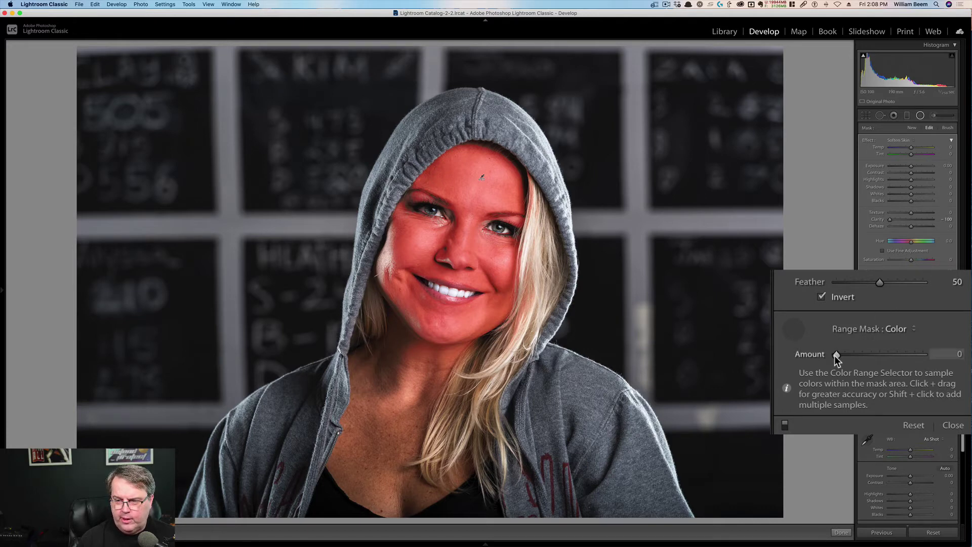
left_click_drag(837, 356, 860, 355)
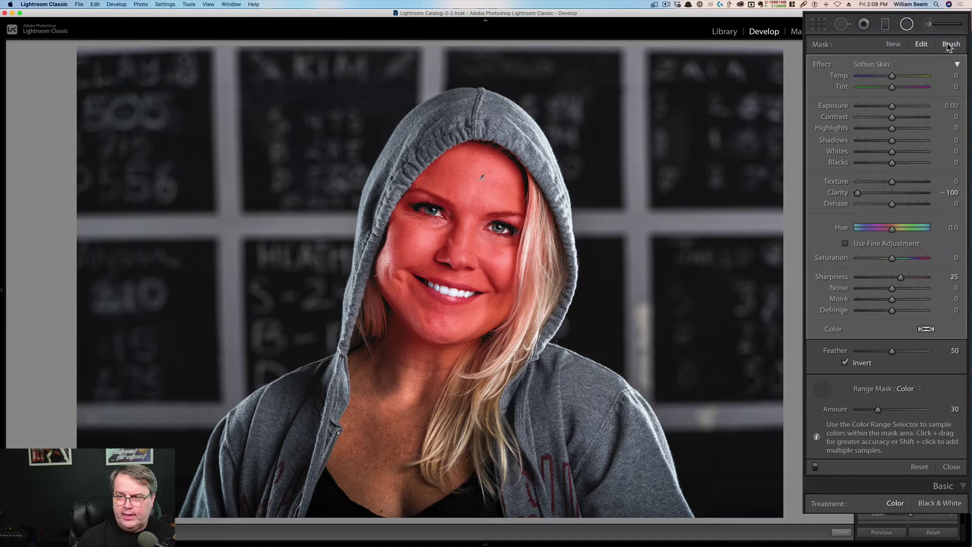
Erase the radial filter's mask from the blonde hair beside the face using the filter's brush.
left_click(950, 45)
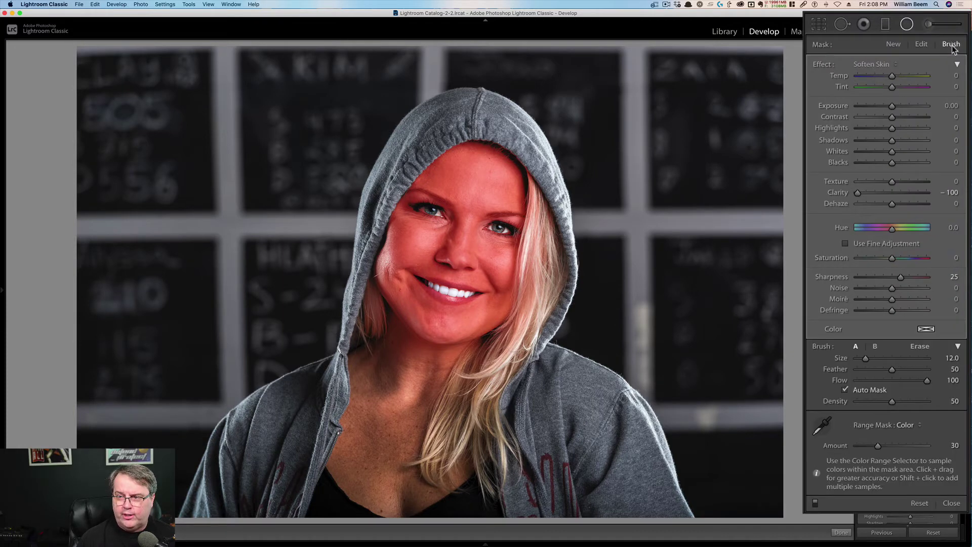
left_click(919, 347)
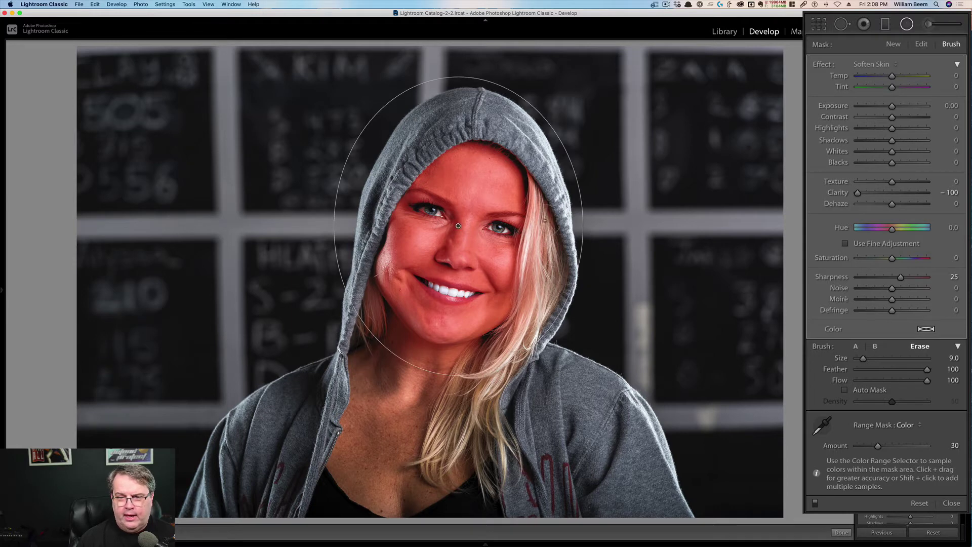
left_click_drag(545, 219, 542, 202)
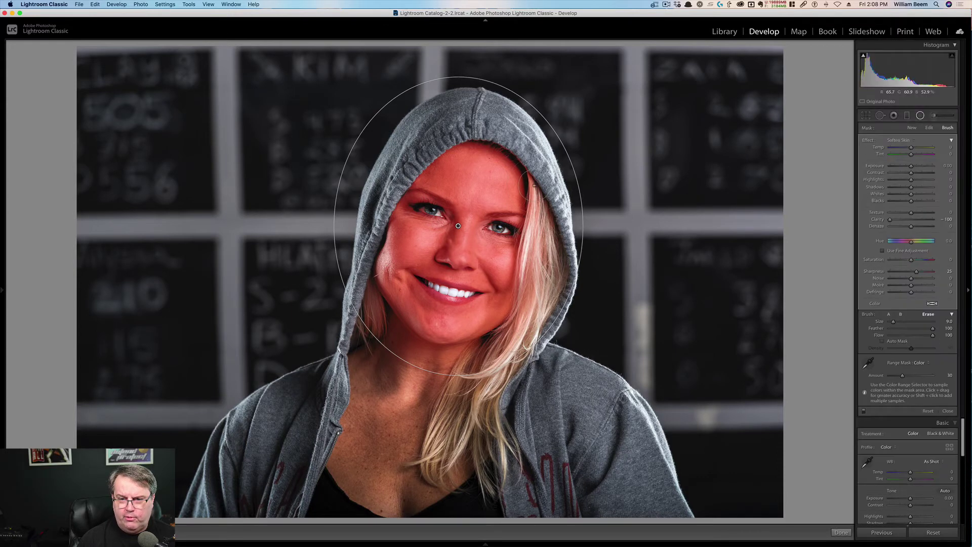
left_click_drag(536, 193, 532, 315)
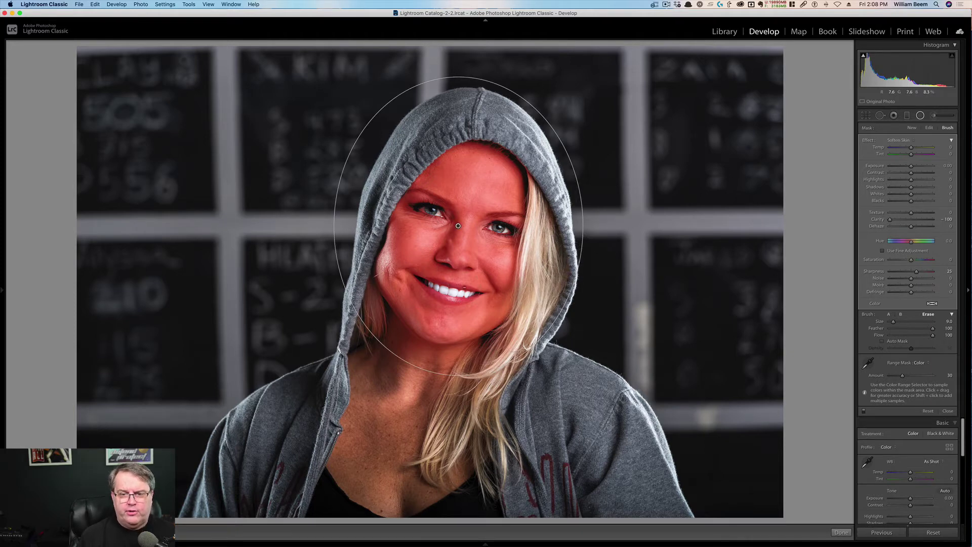
Erase the mask around both eyes and the eyebrow, reducing the eraser size to 2.0 for detail.
left_click_drag(408, 201, 440, 209)
scroll(422, 207, "down", 7)
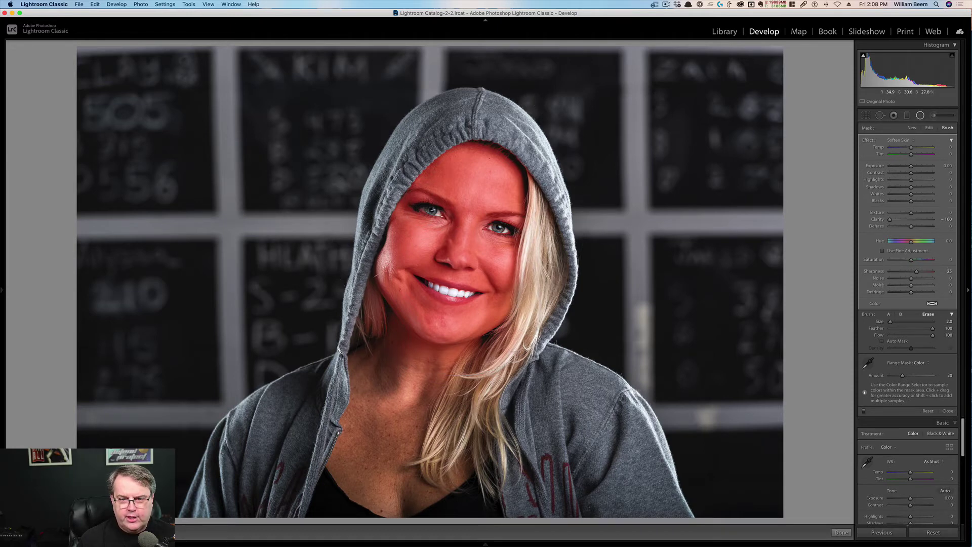
mouse_move(416, 207)
left_mouse_down()
mouse_move(442, 202)
mouse_move(401, 192)
left_mouse_up()
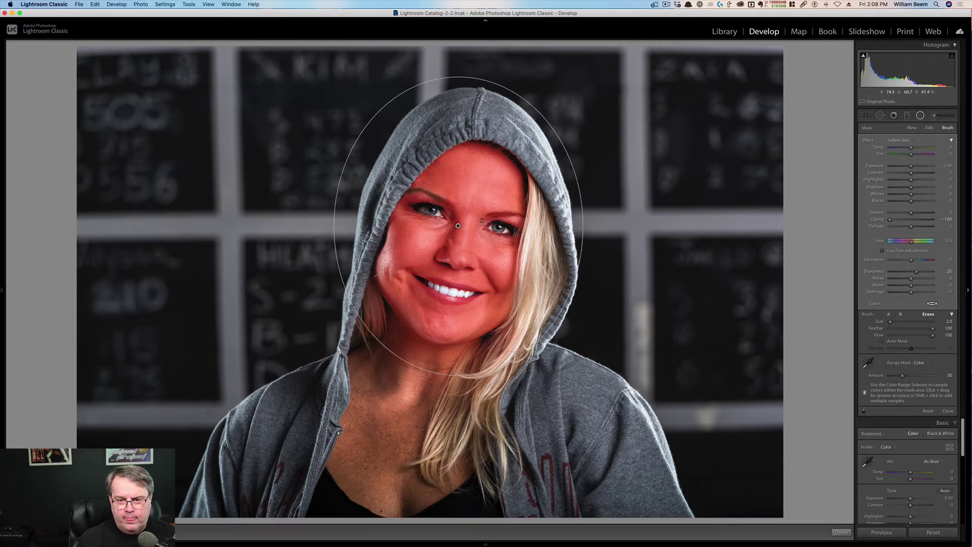
mouse_move(487, 217)
left_mouse_down()
mouse_move(550, 242)
mouse_move(500, 228)
left_mouse_up()
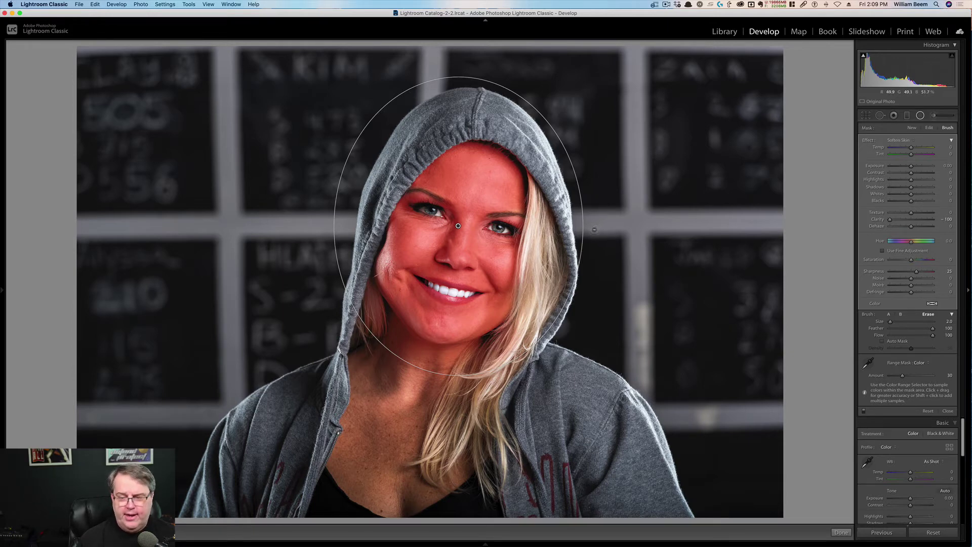
Hide the mask overlay and edit pin, and inspect the softened facial skin up close.
key("o")
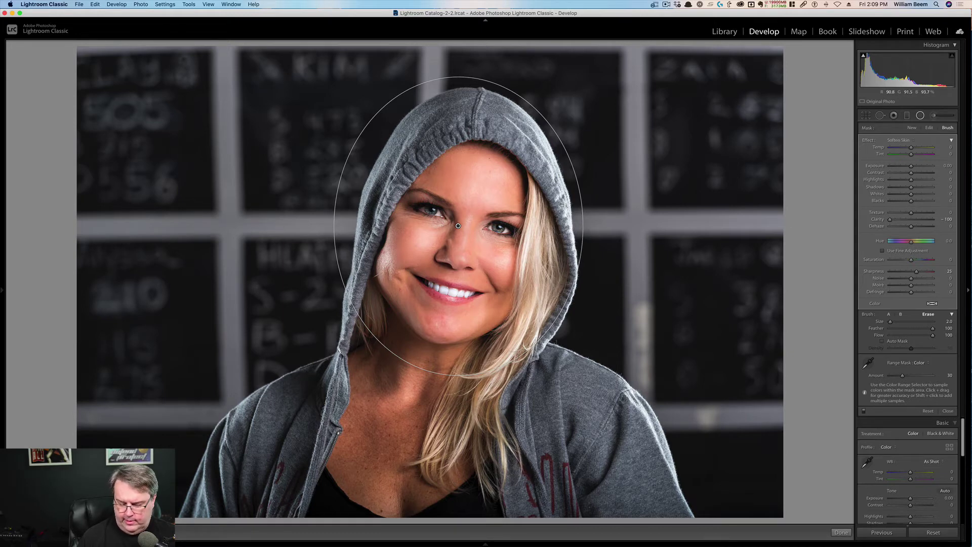
key("h")
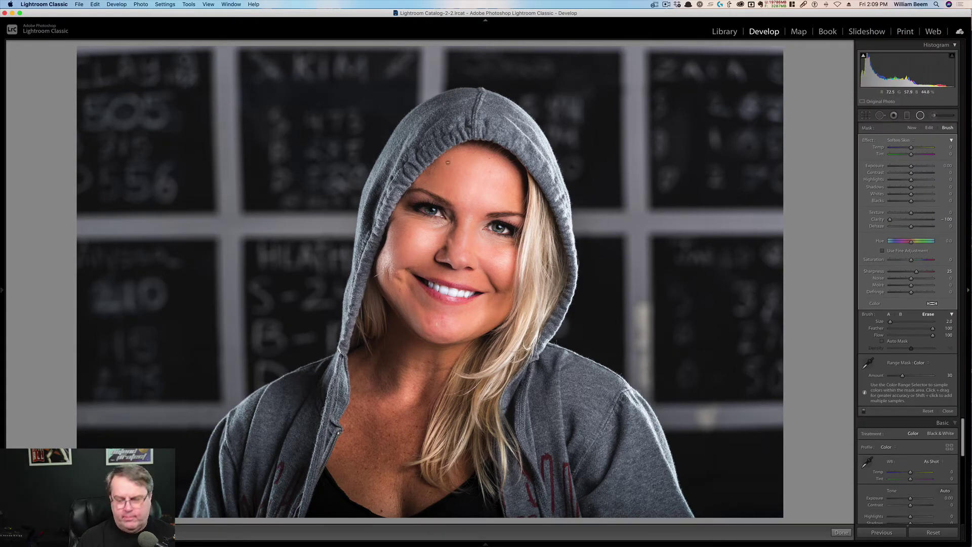
key("z")
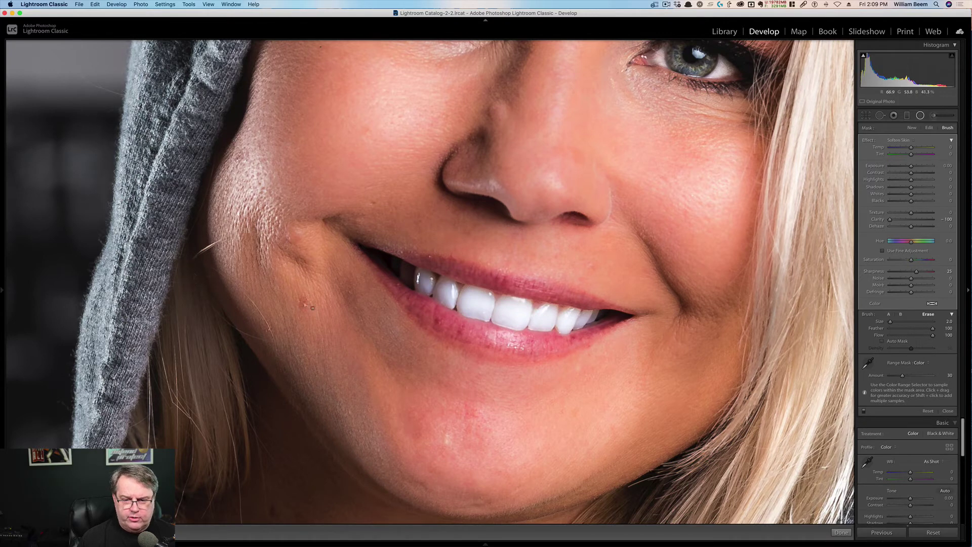
key("super+0")
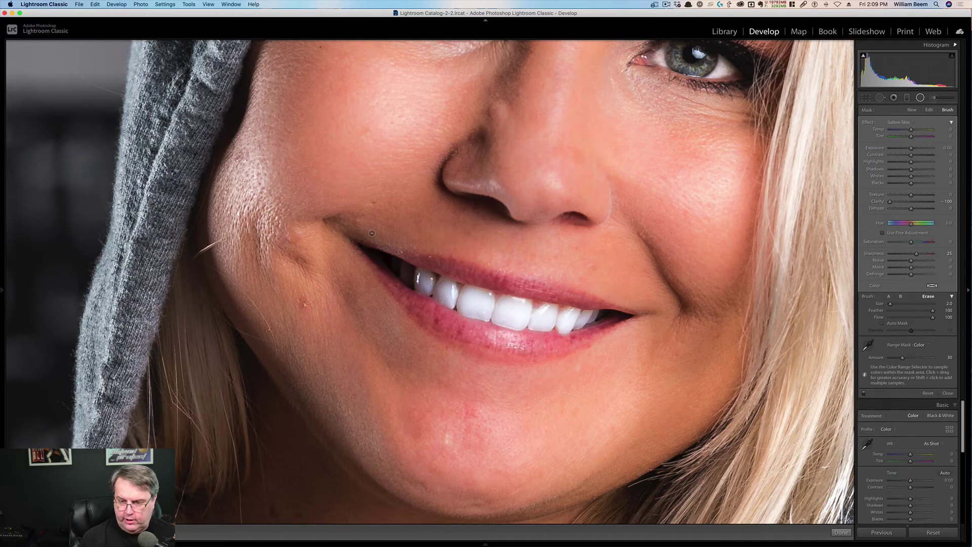
key("z")
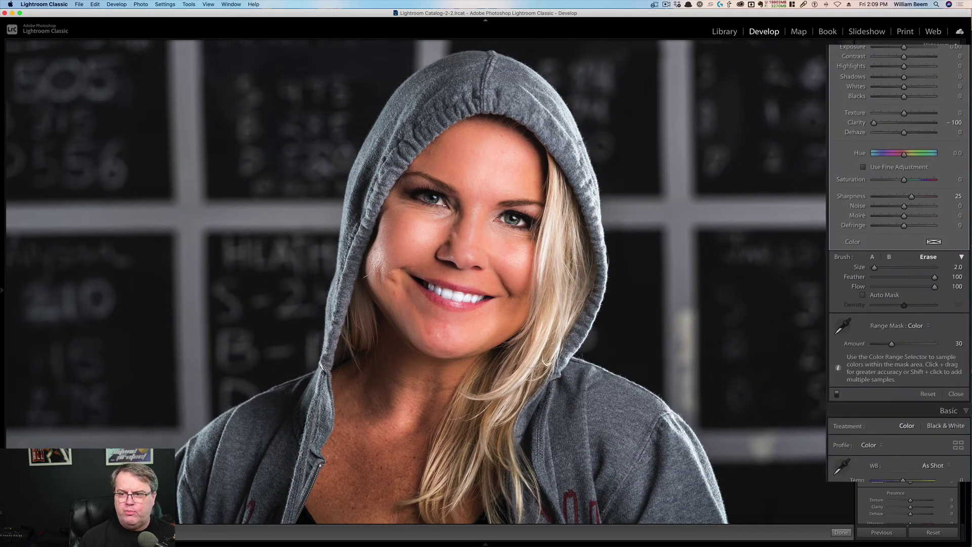
Set the face filter's Clarity to -53 for a milder softening and check the whole portrait.
left_click_drag(860, 103, 871, 105)
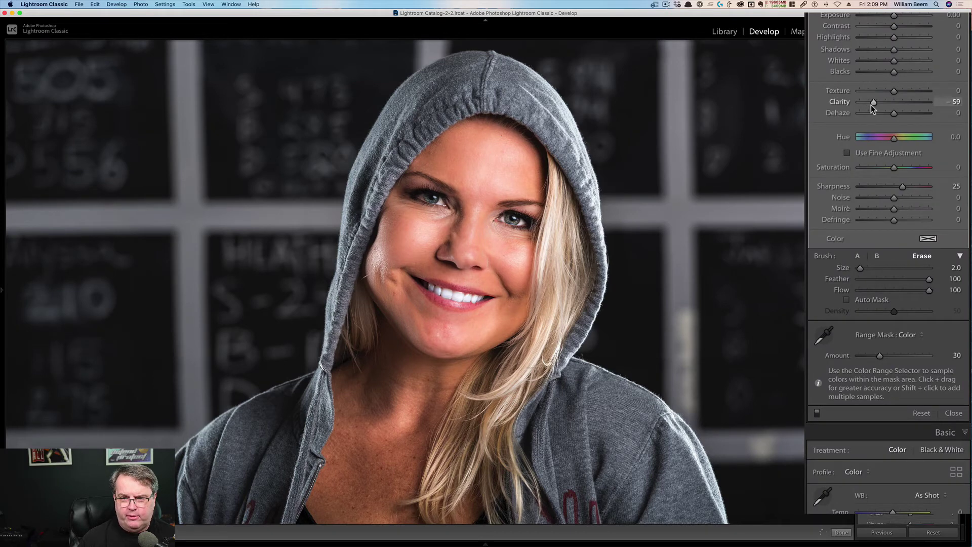
left_click_drag(872, 105, 873, 105)
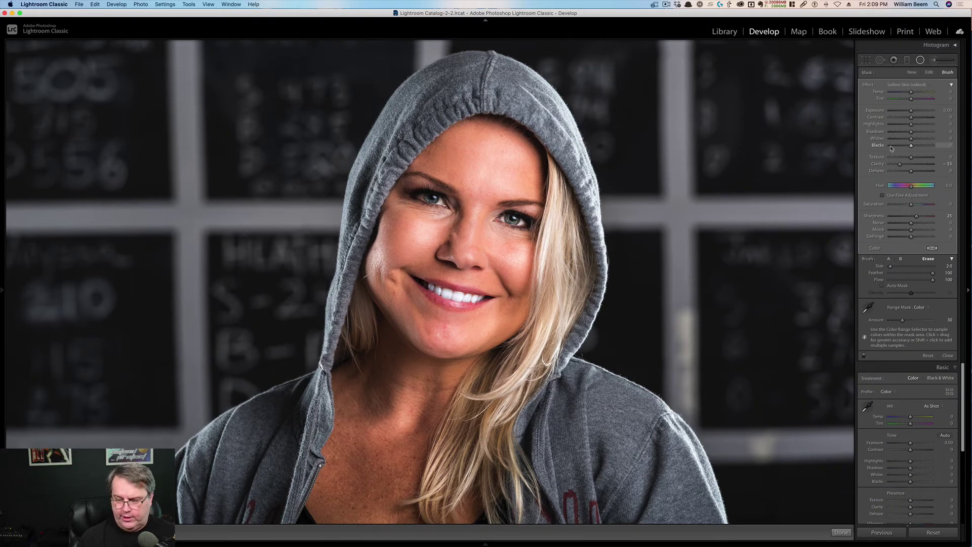
key("z")
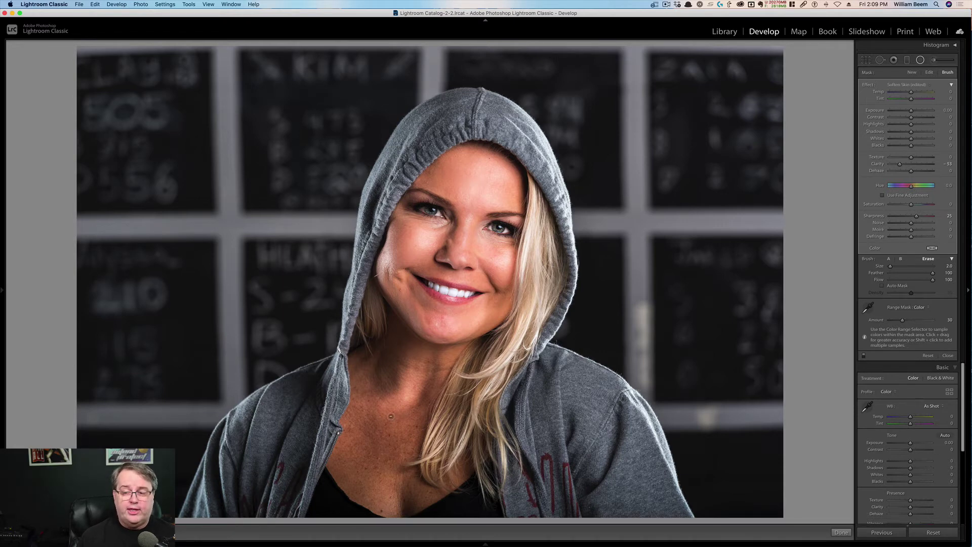
Add a new Soften Skin radial filter and stretch and move its ellipse to cover the neck and upper chest.
left_click(907, 62)
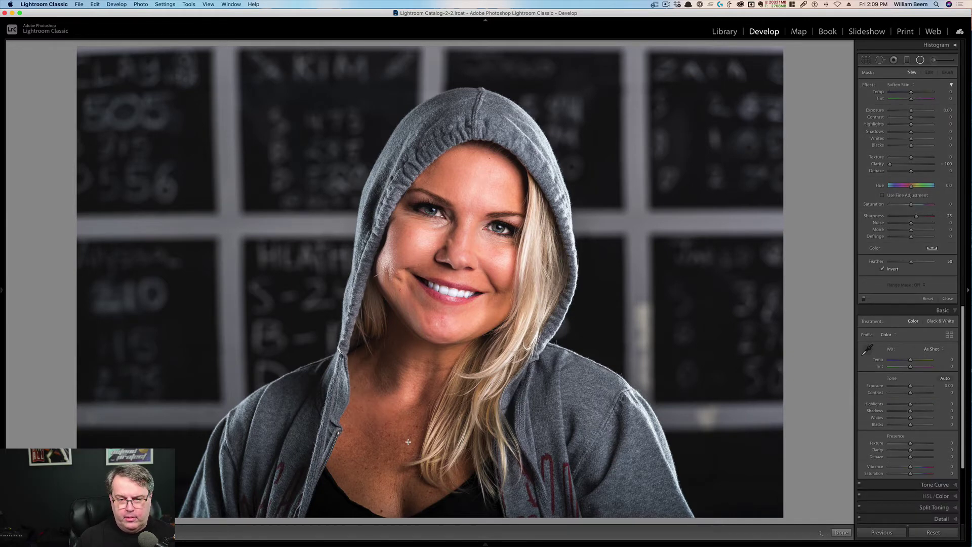
left_click(383, 431)
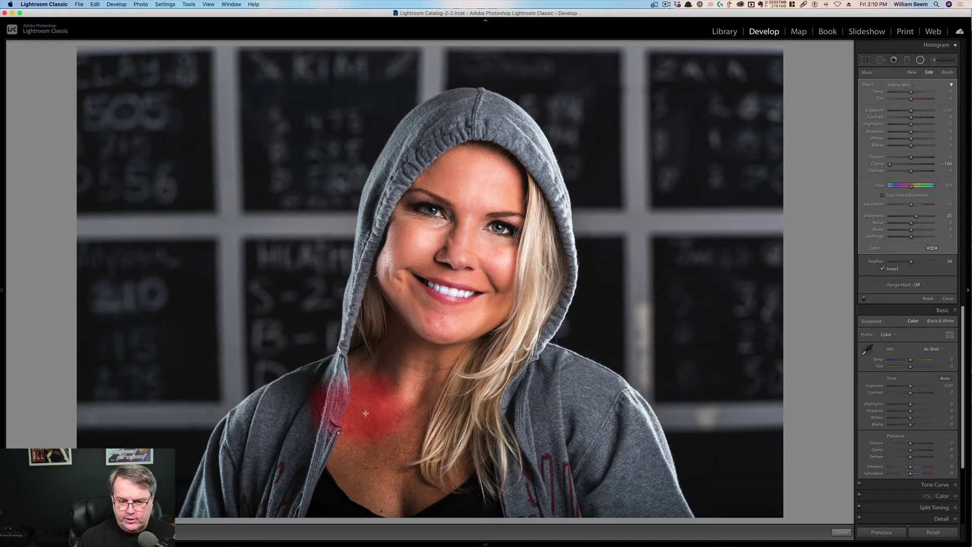
left_click(363, 409)
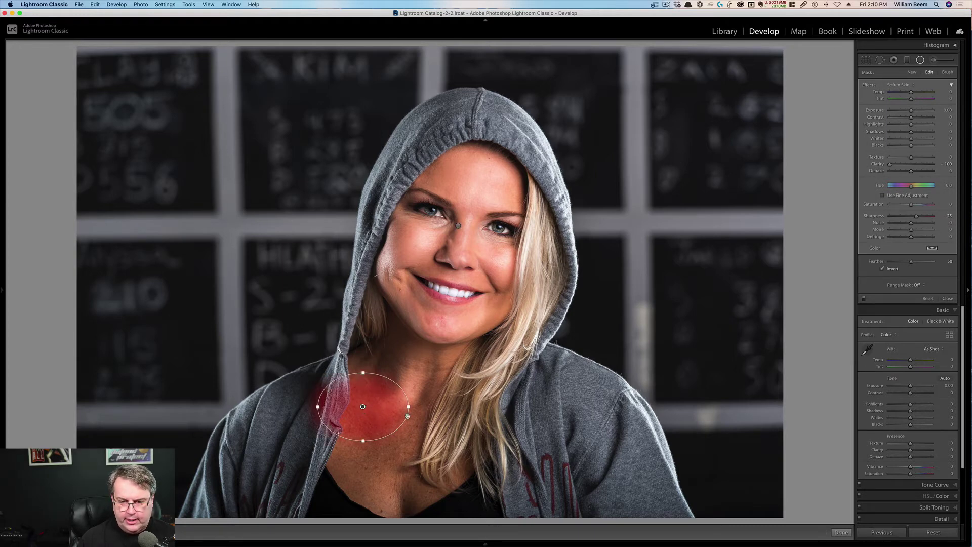
left_click_drag(410, 404, 449, 407)
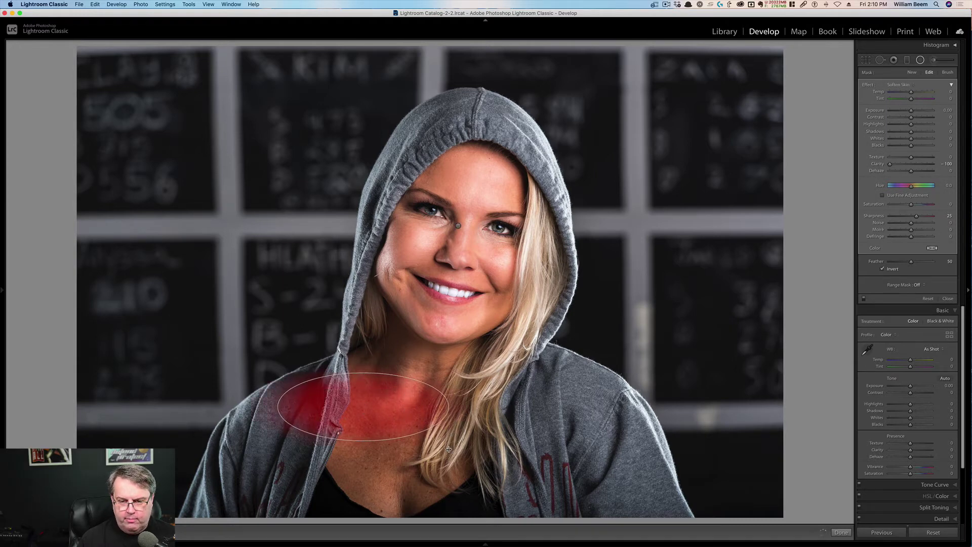
left_click_drag(365, 442, 363, 513)
left_click_drag(354, 406, 409, 438)
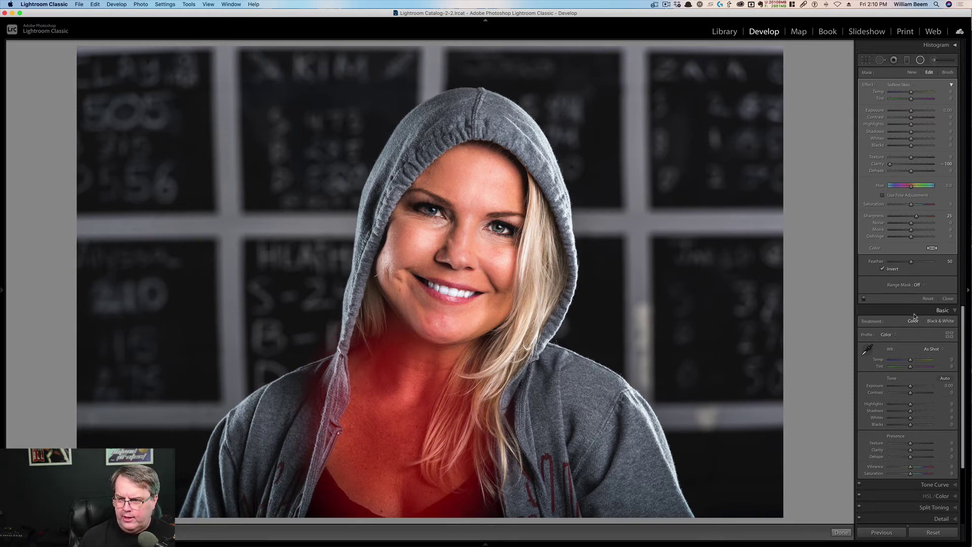
Apply a Color range mask to the neck and chest filter, sampling a rectangular area of the chest skin.
left_click(919, 285)
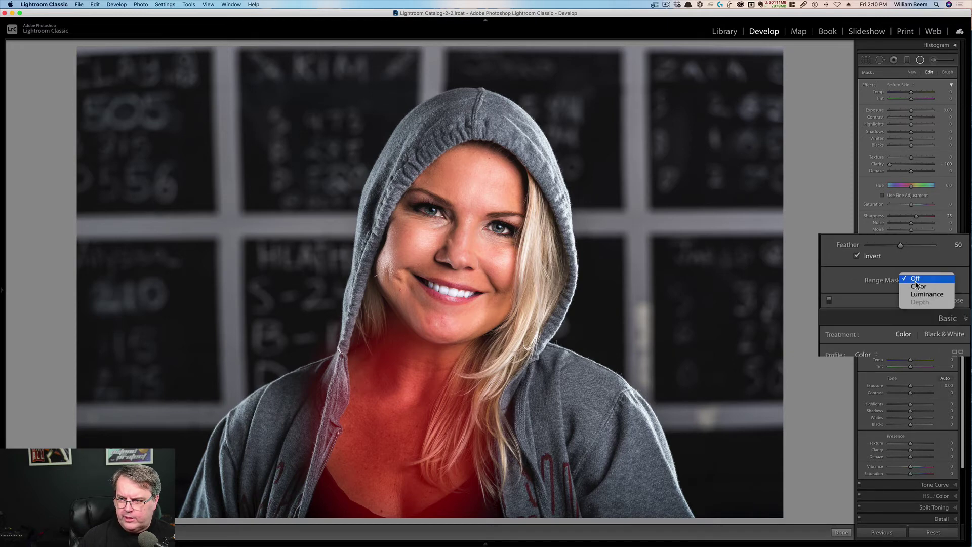
left_click(919, 286)
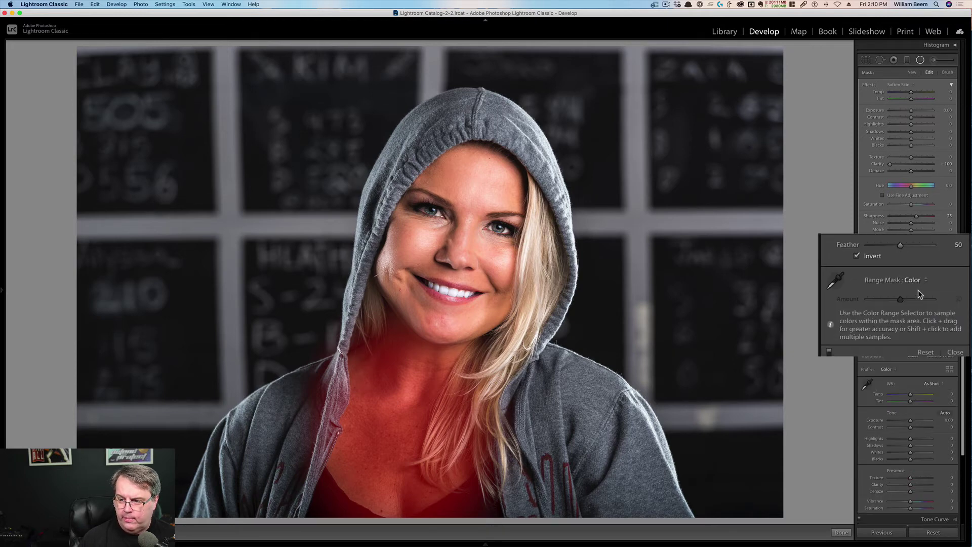
left_click(835, 280)
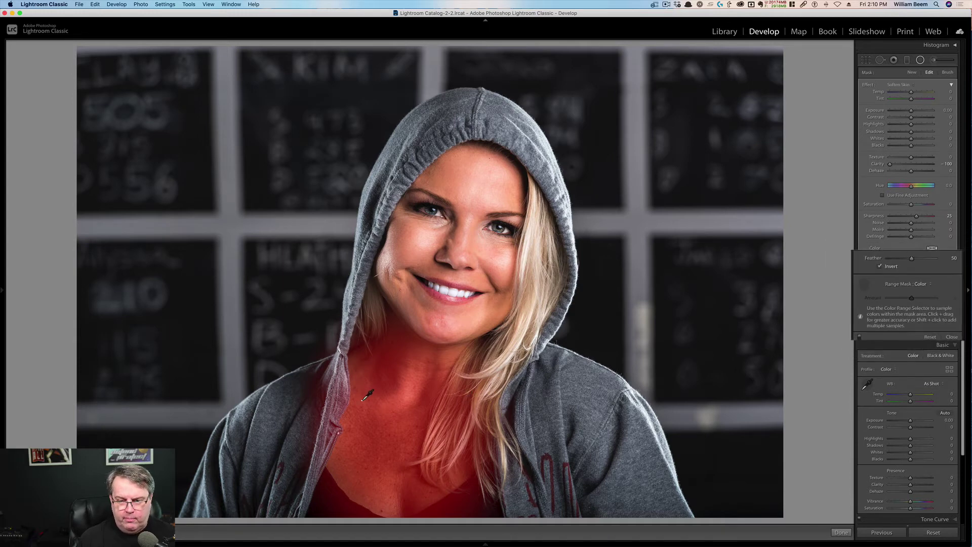
left_click_drag(362, 401, 419, 434)
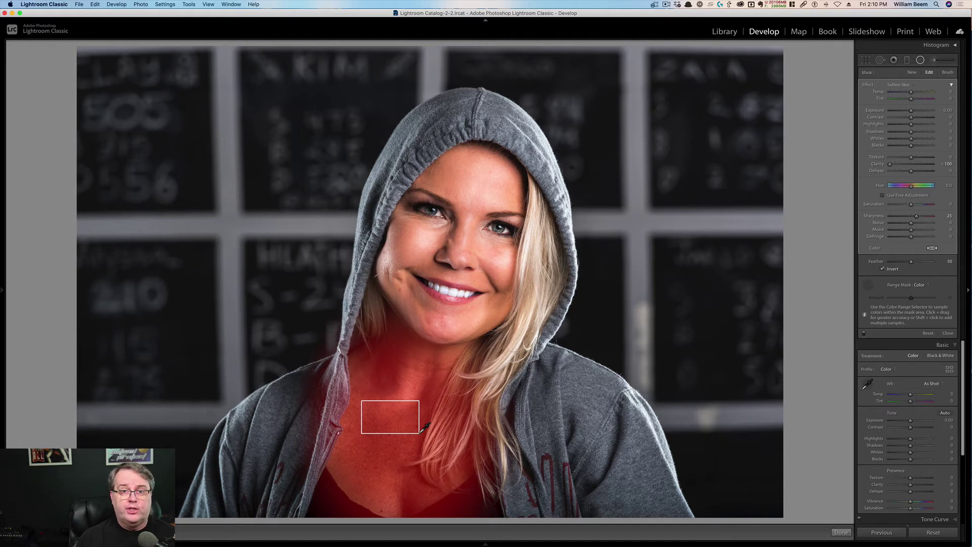
left_click_drag(419, 433, 420, 433)
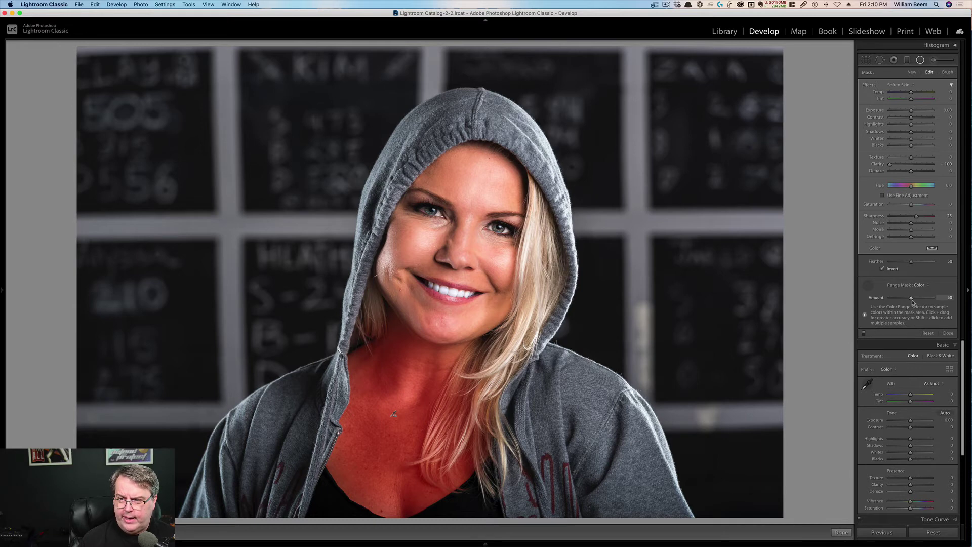
Set the color range mask's Amount to 31 and finish color sampling.
left_click_drag(910, 299, 889, 303)
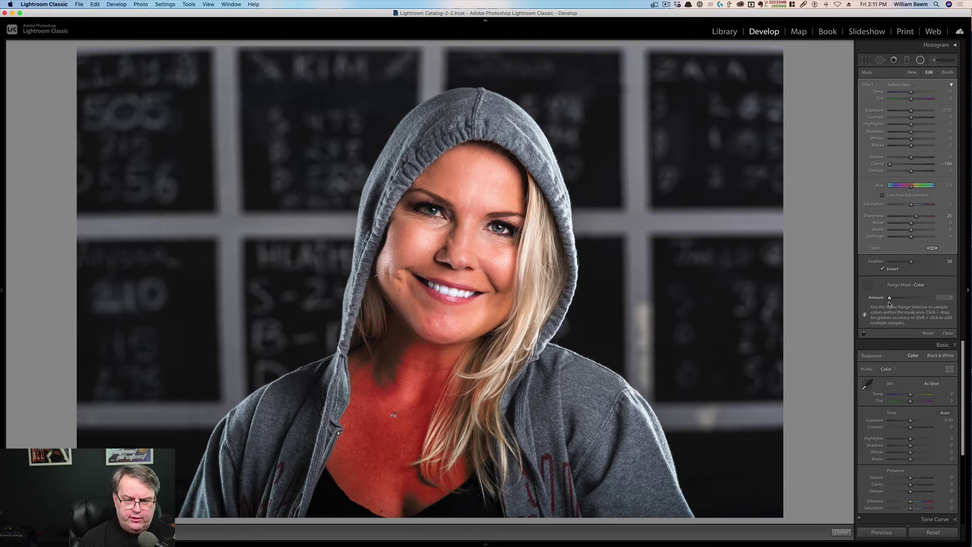
left_click_drag(890, 304, 901, 305)
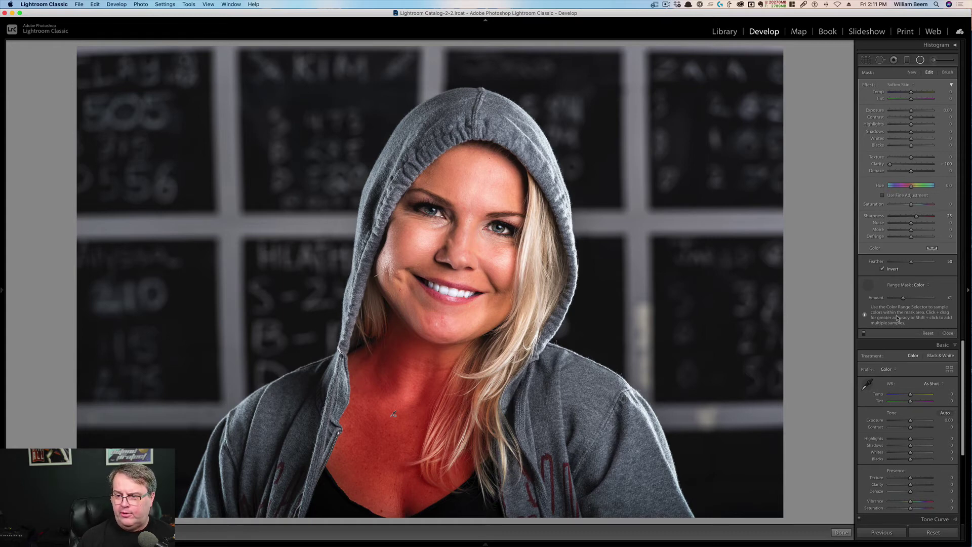
key("Escape")
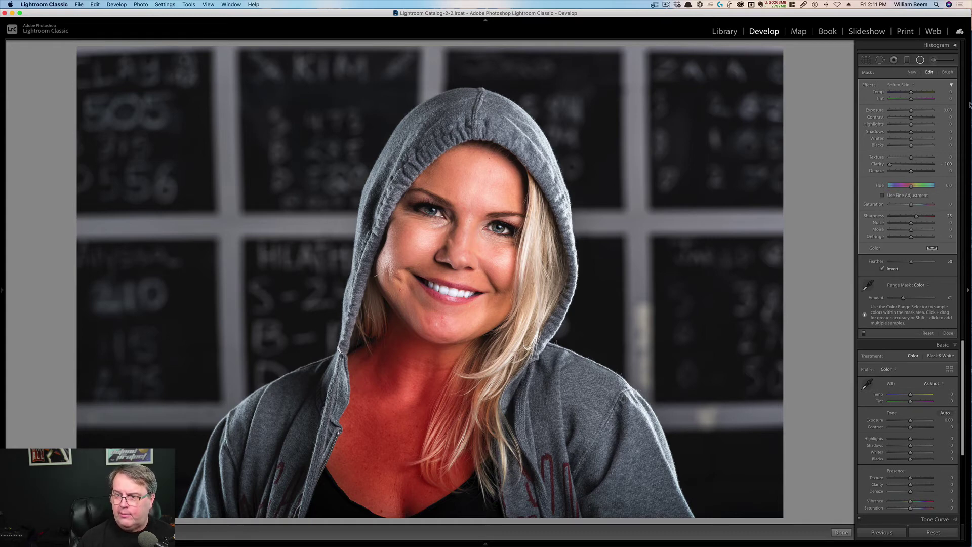
Erase the neck and chest filter's mask from the blonde hair using the filter's brush at sizes 9.0 and 6.0.
left_click(948, 72)
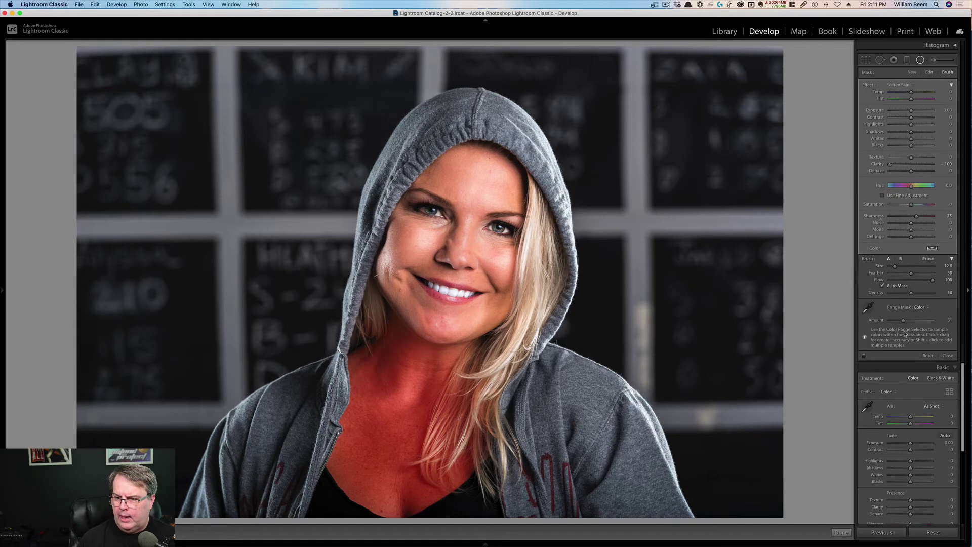
left_click(929, 259)
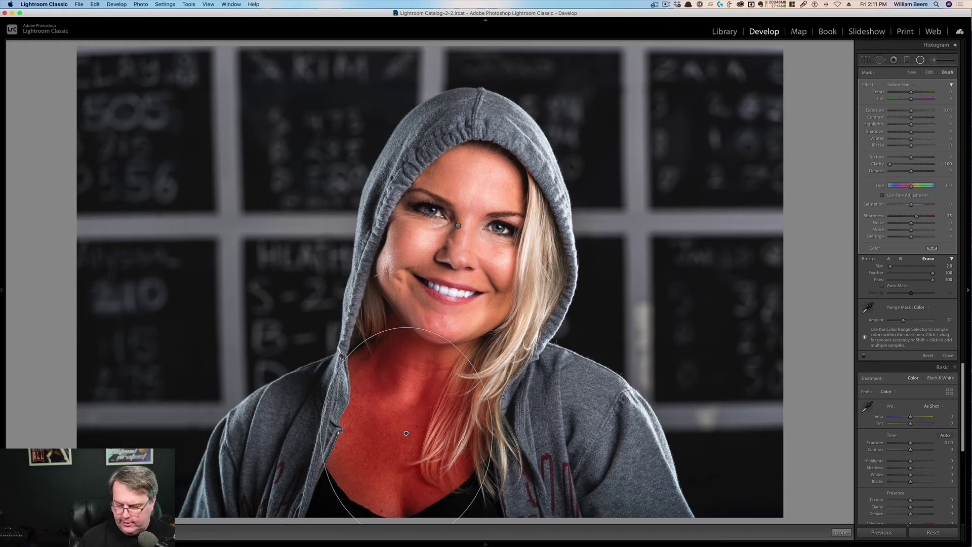
scroll(457, 415, "up", 6)
scroll(447, 428, "up", 1)
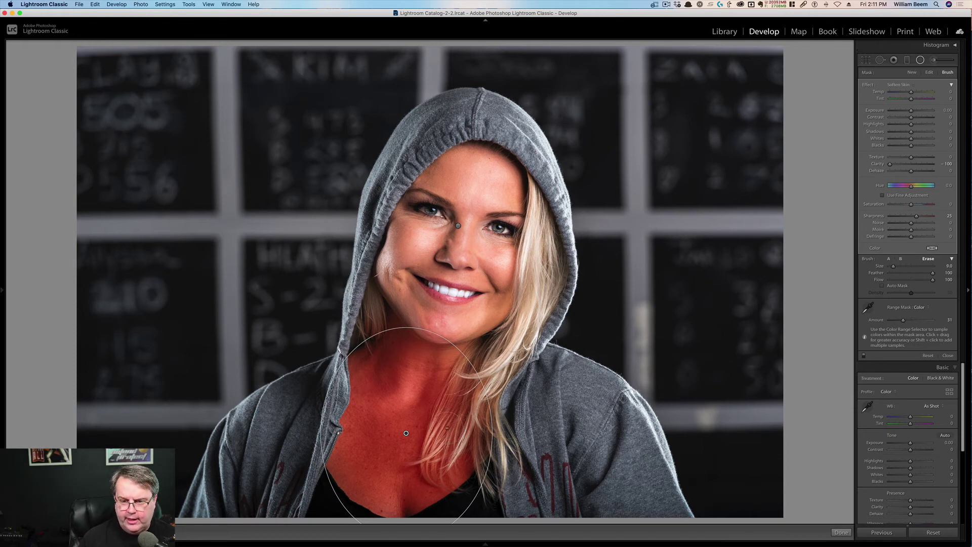
mouse_move(438, 468)
left_mouse_down()
mouse_move(436, 432)
mouse_move(472, 370)
mouse_move(495, 416)
mouse_move(465, 407)
left_mouse_up()
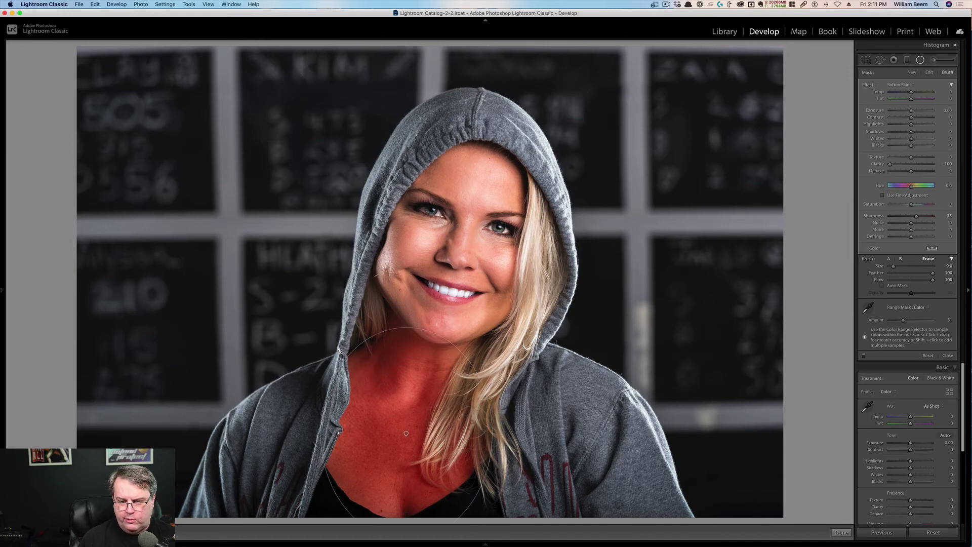
scroll(462, 422, "down", 3)
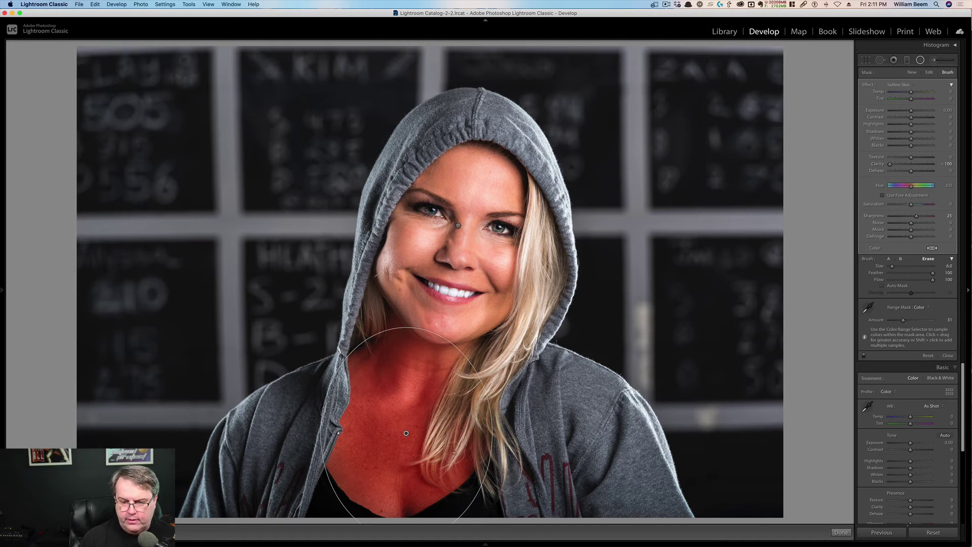
left_click_drag(459, 455, 458, 411)
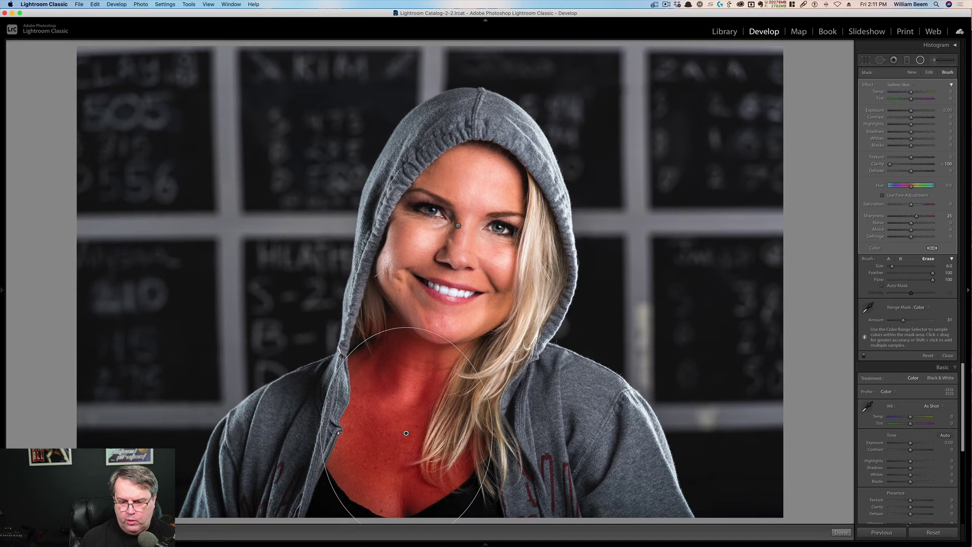
mouse_move(407, 433)
left_mouse_down()
mouse_move(442, 480)
mouse_move(421, 455)
left_mouse_up()
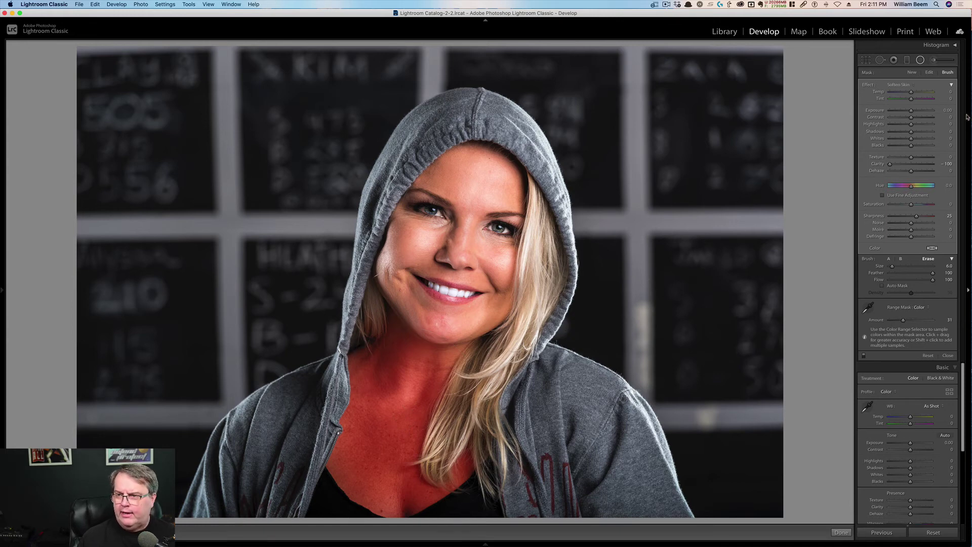
Hide the mask overlay and compare the softened portrait with its Before view.
key("o")
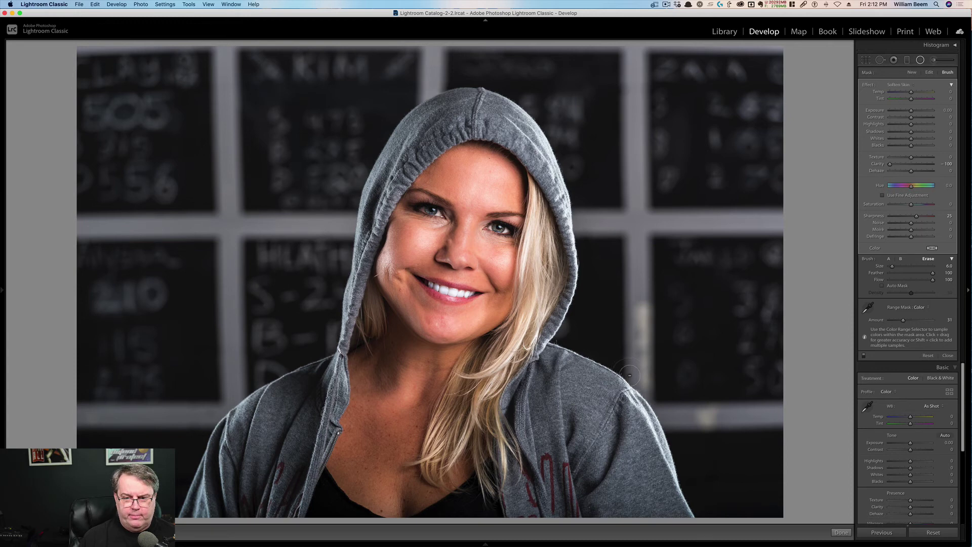
key("backslash")
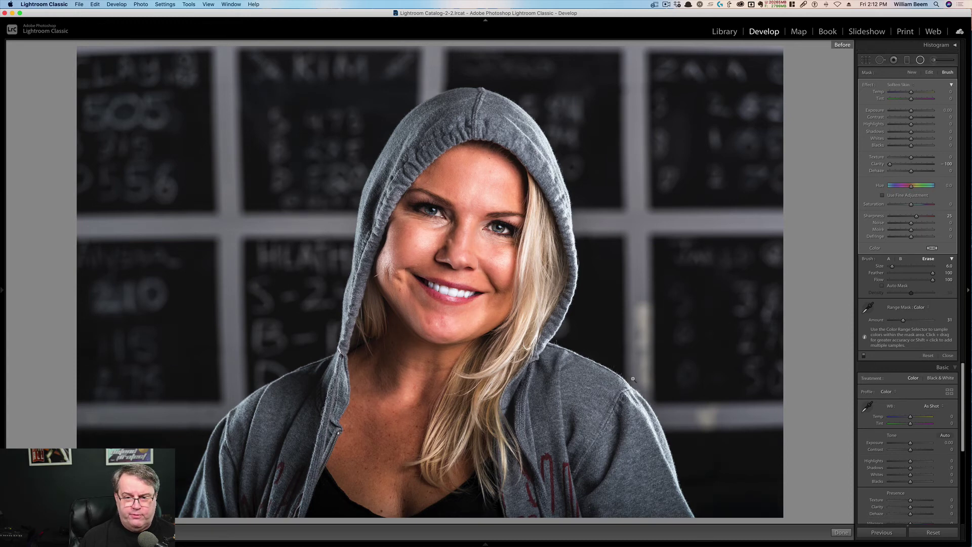